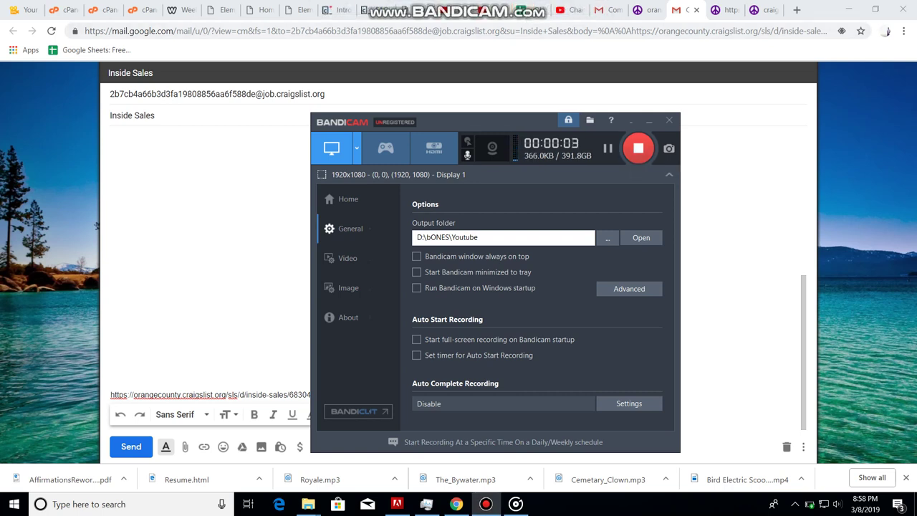
Clear the Inside Sales draft's pasted body and switch to the Craigslist posting tab.
type("I make the web design process easy. We see ourselves very much as your web design partner not just some outside digital company. We work closely with our clients and take a very collaborative approach to ensure your business identity shines through – we believe this is an essential part of designing a successful website.  Our procedures are designed to provide a structured process that is simple, supportive, informative and flexible.")
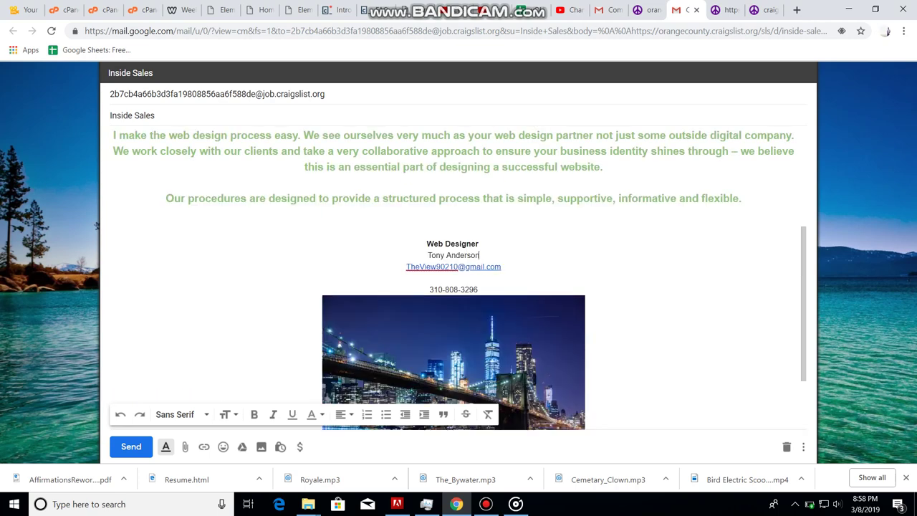
key("ctrl+a")
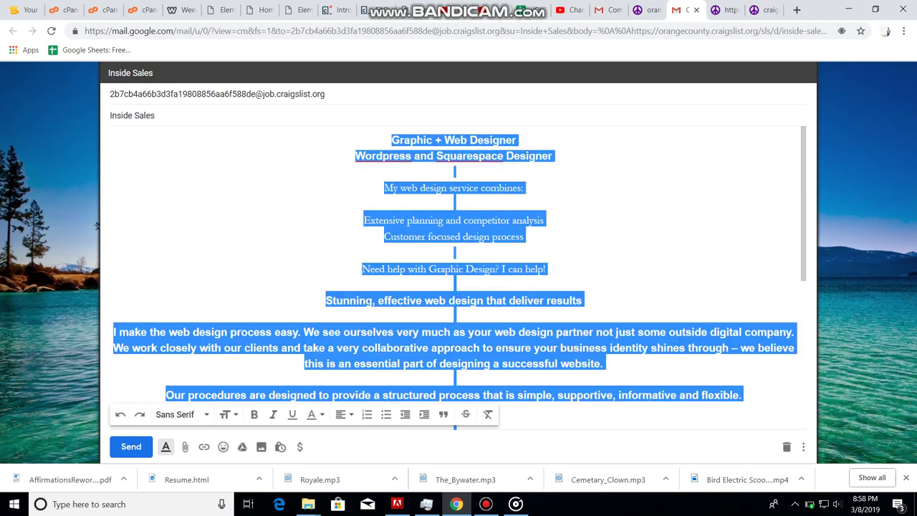
key("Delete")
right_click(717, 228)
key("ctrl+Tab")
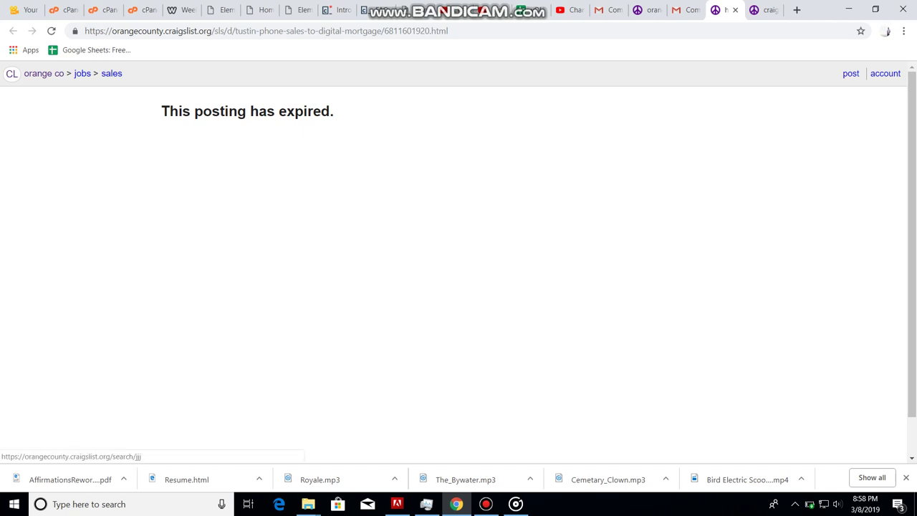
Browse the Orange County jobs, view the Travel Agent (Spanish Speaking) posting, and return.
left_click(82, 73)
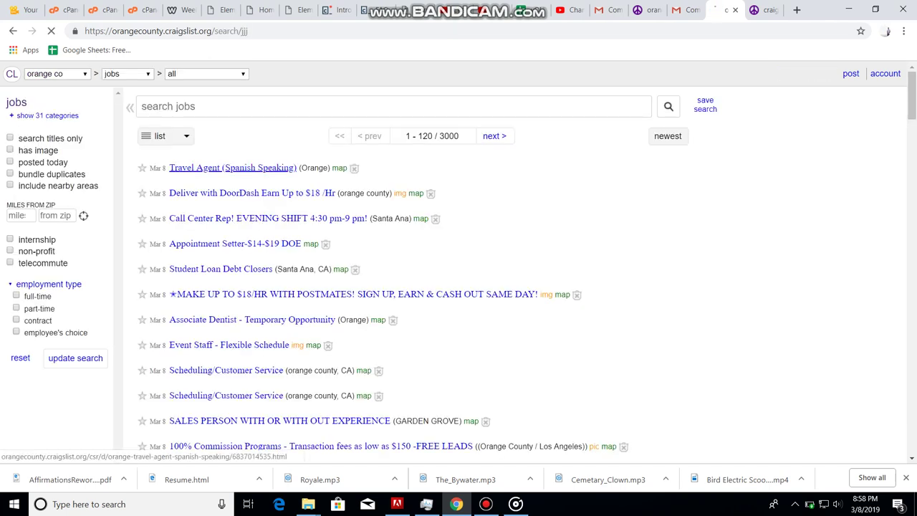
left_click(233, 168)
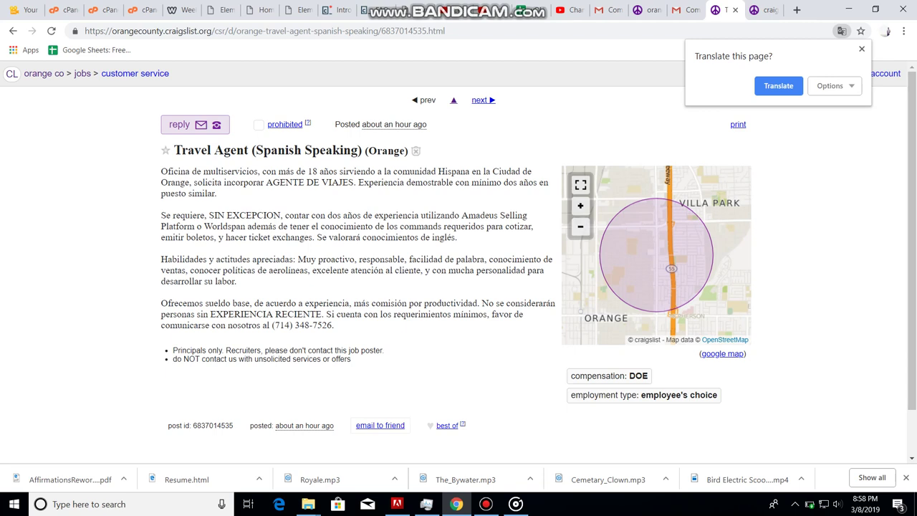
key("Escape")
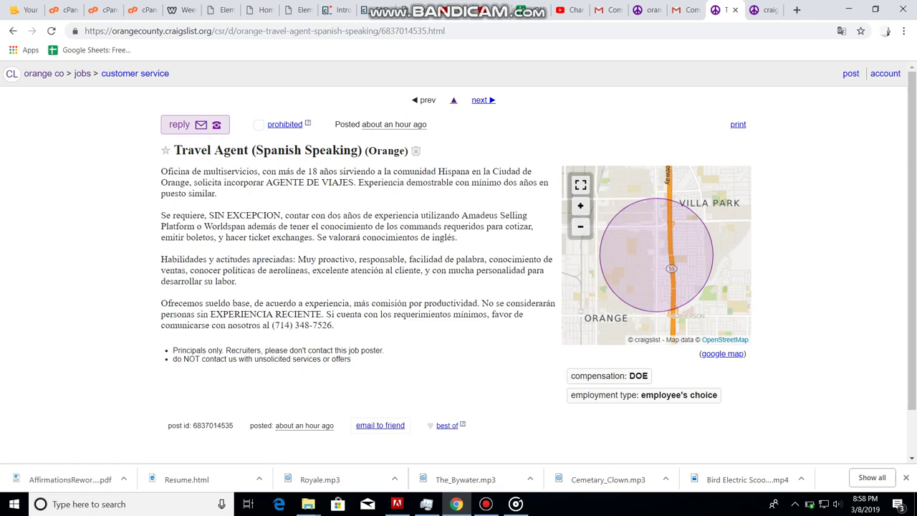
left_click(13, 30)
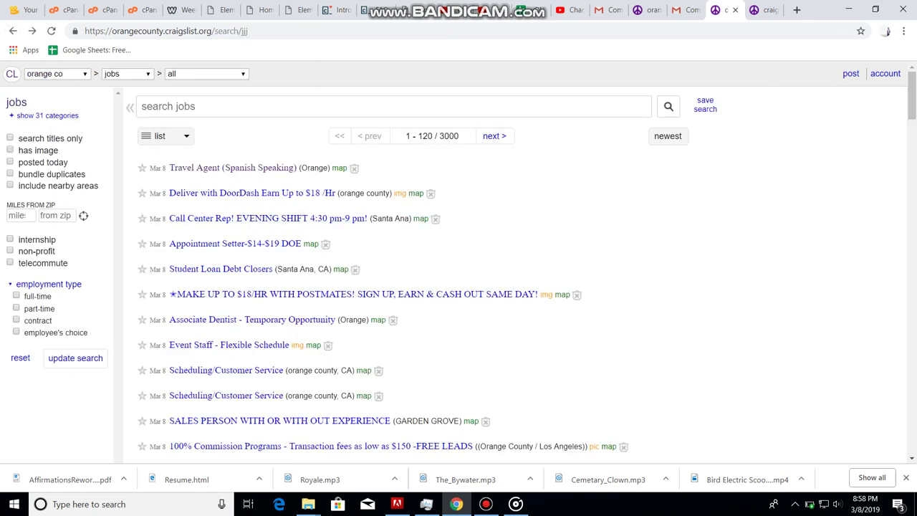
Search jobs for 'web design' and open the Laguna Hills Web Designer posting.
left_click(287, 106)
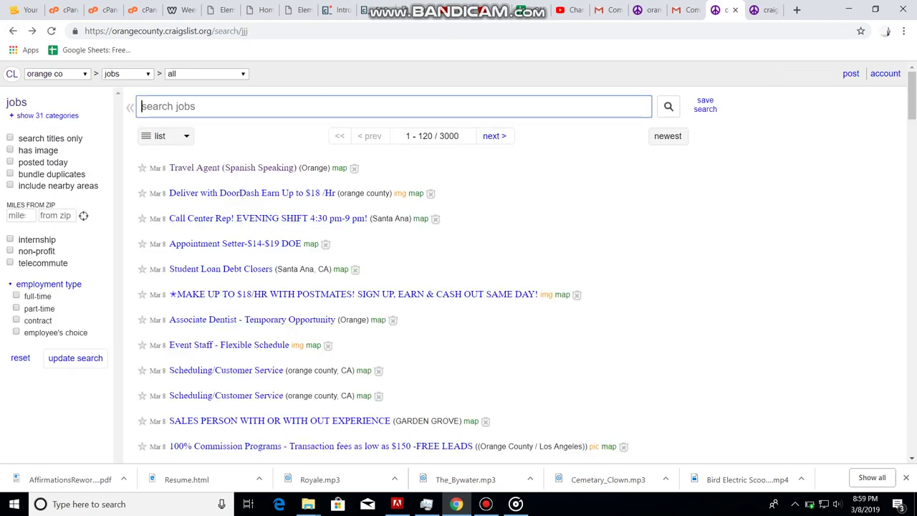
type("web design")
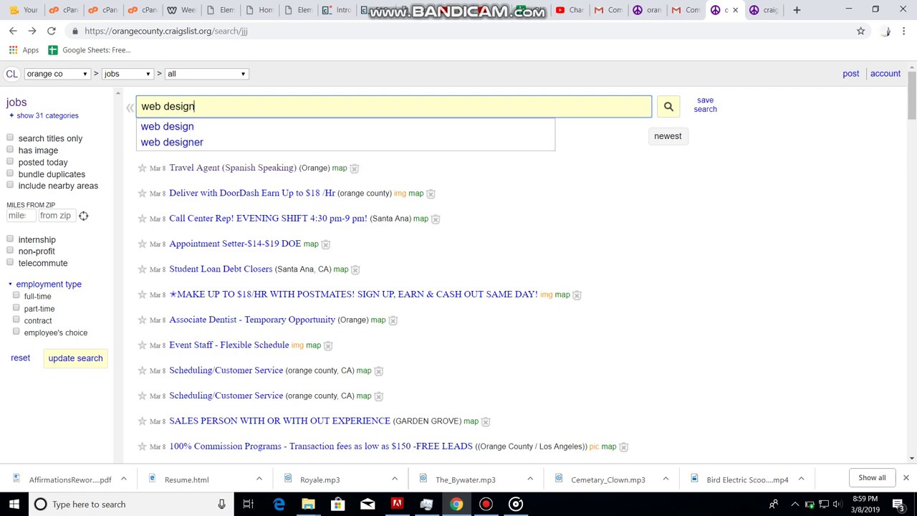
key("Return")
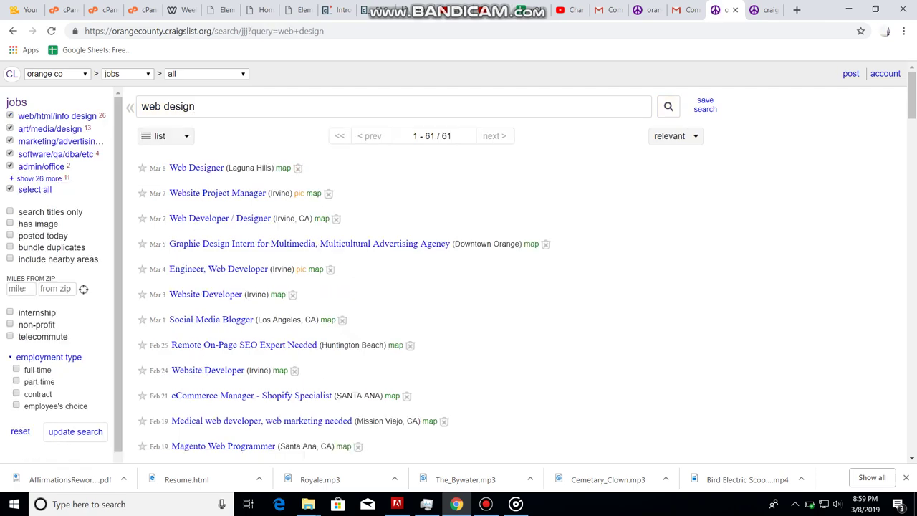
left_click(197, 168)
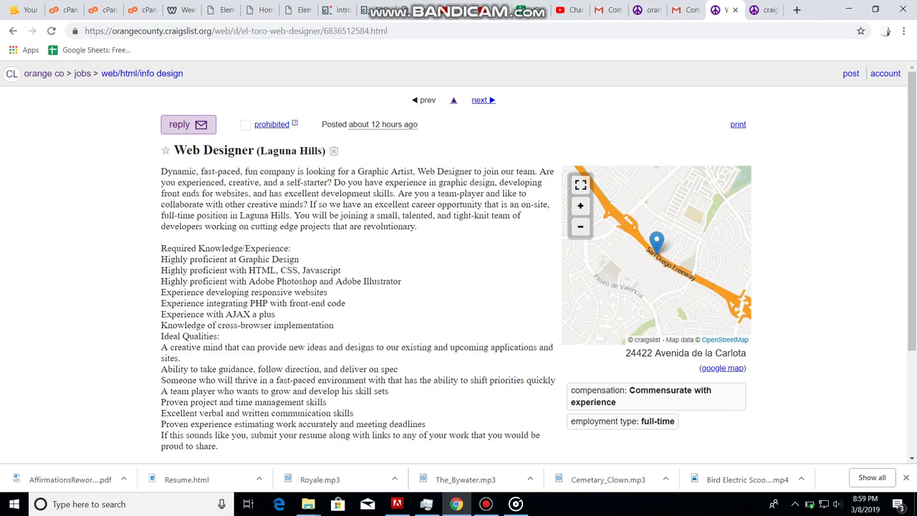
Reply by email and insert the 'Seeking graphic design, social media pro…' canned response.
left_click(188, 124)
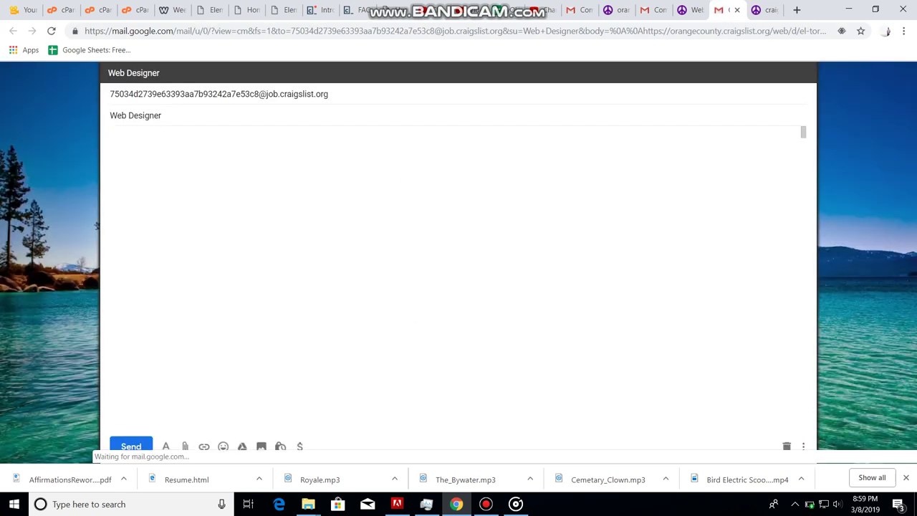
left_click(803, 447)
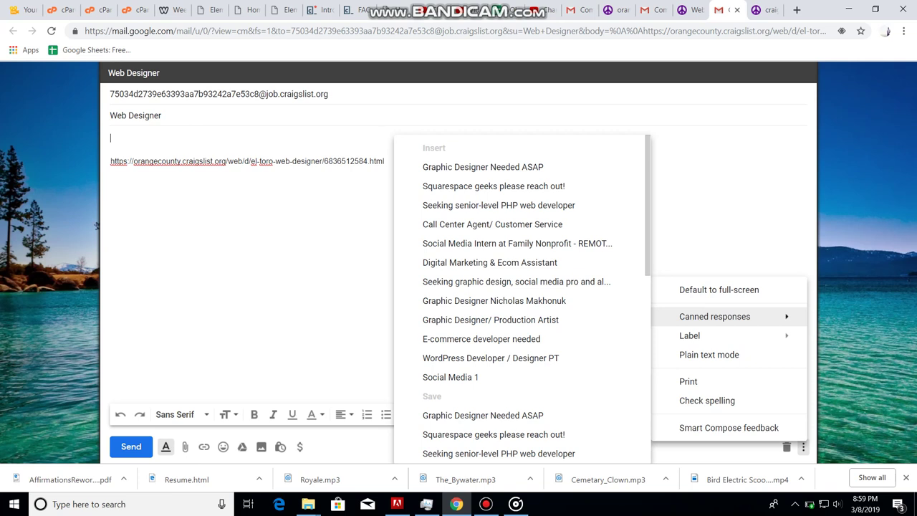
key("Escape")
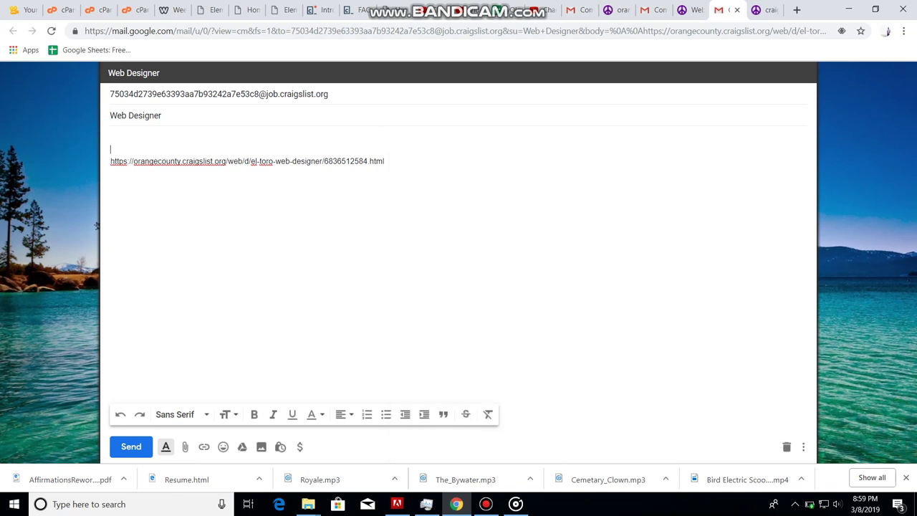
left_click(803, 446)
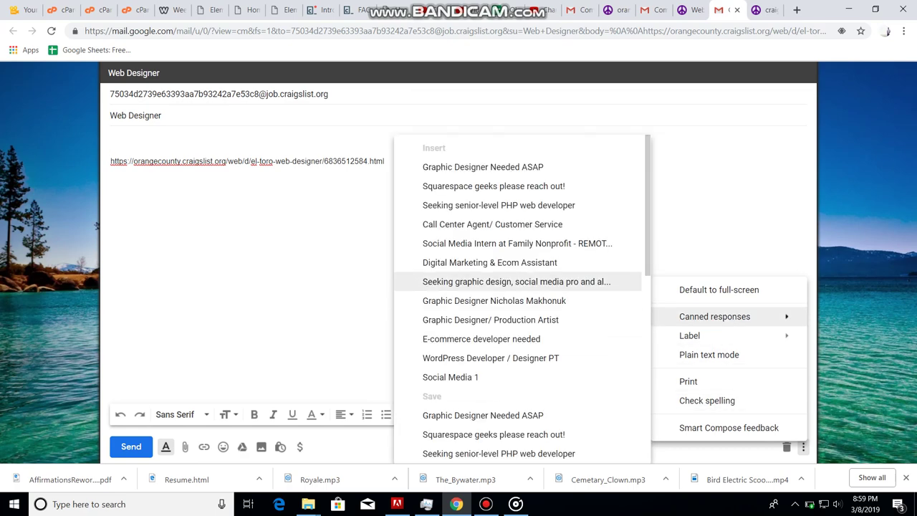
left_click(516, 282)
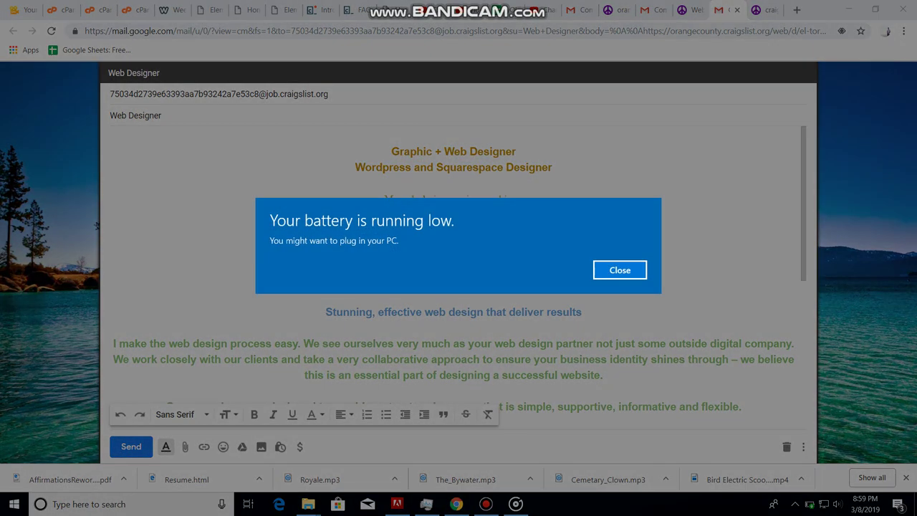
Trim 'Graphic +' from the heading so it reads Web Designer, with a blank line below.
left_click(619, 269)
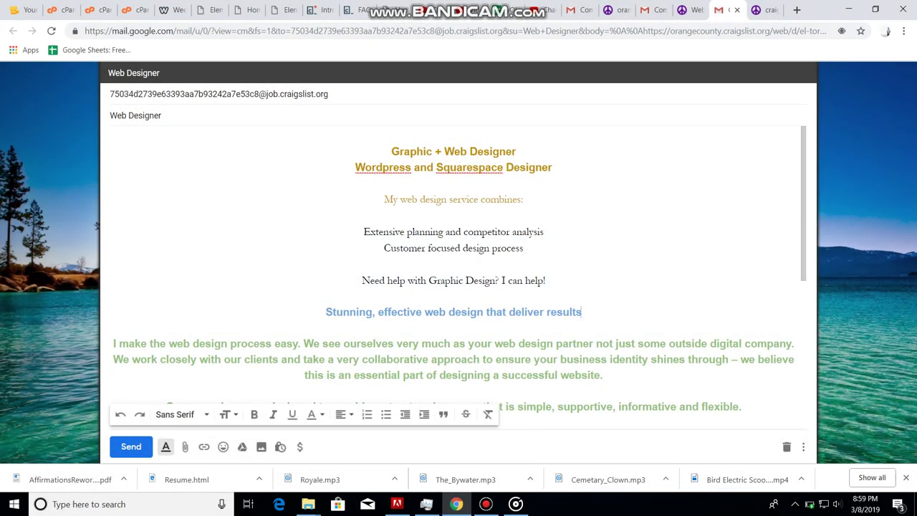
key("Return")
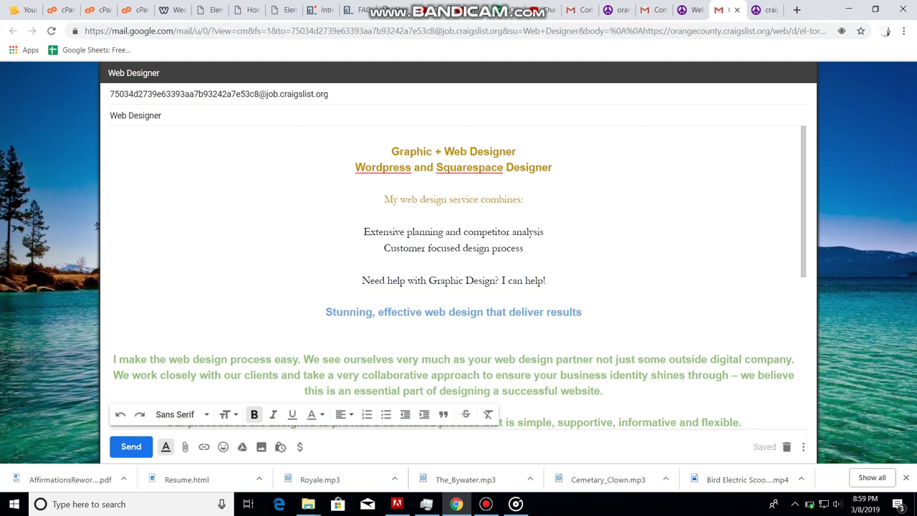
key("shift+Left")
key("shift+Left")
key("shift+Left")
key("shift+Left")
key("shift+Left")
key("BackSpace")
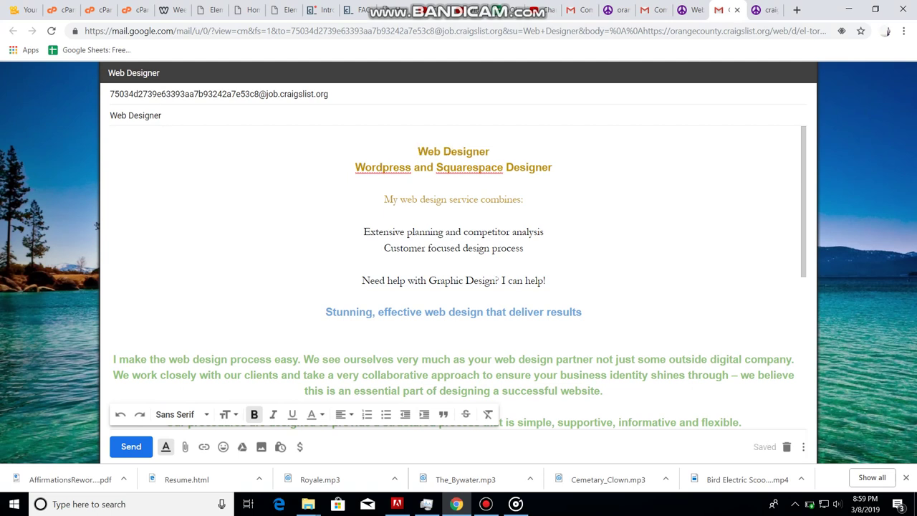
scroll(459, 279, "down", 3)
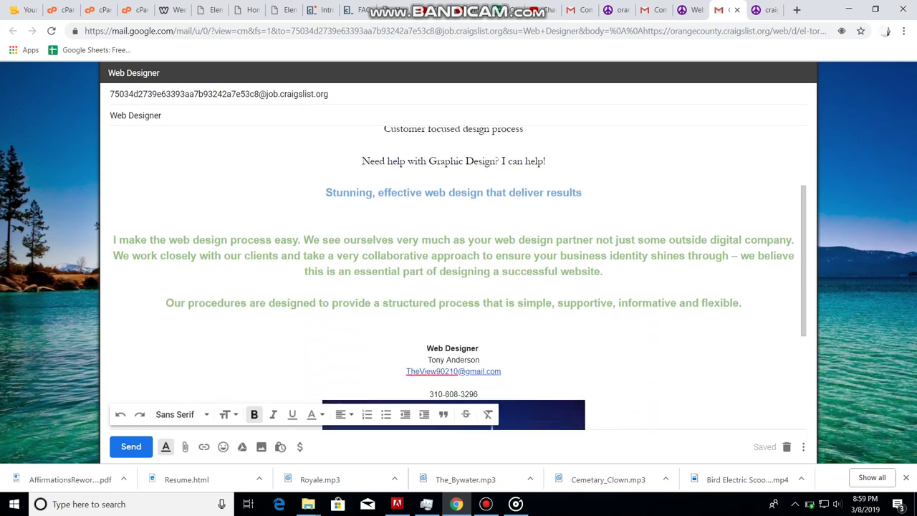
scroll(459, 279, "up", 1)
scroll(459, 280, "down", 4)
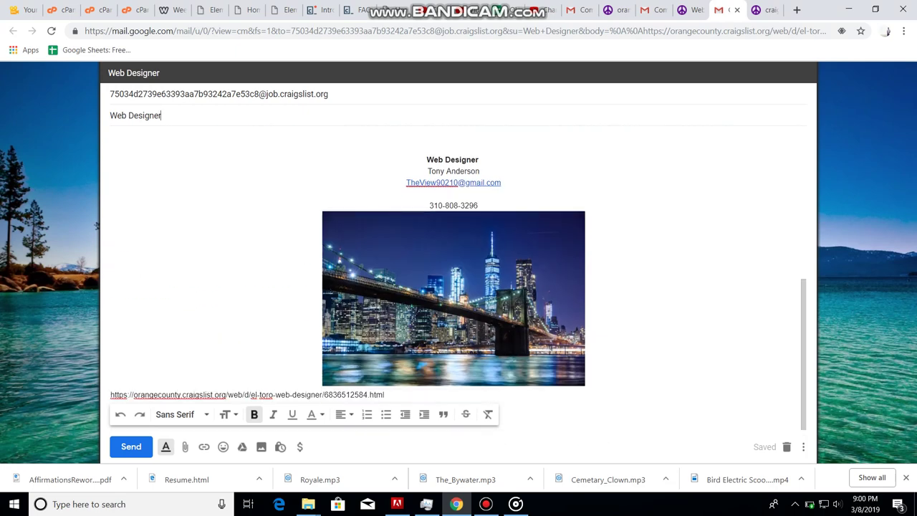
Delete the craigslist link line, keeping the signature's city photo.
key("shift+Home")
key("BackSpace")
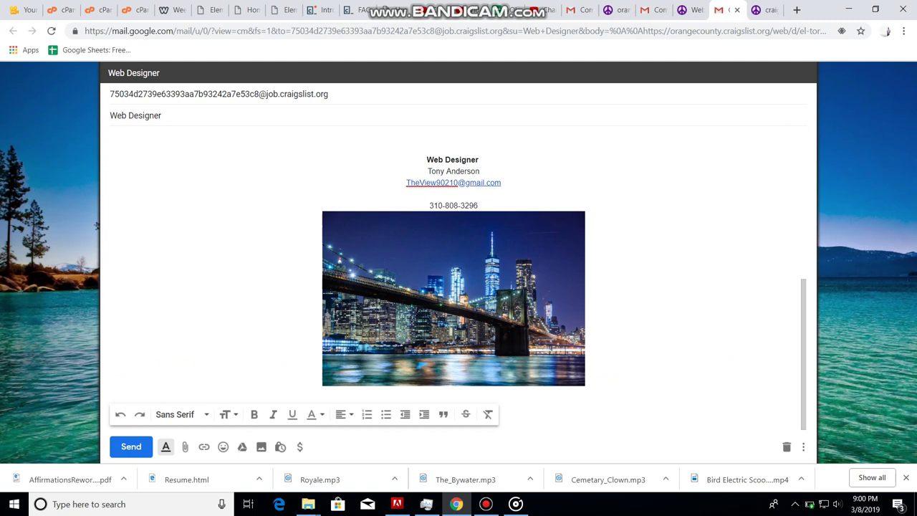
key("BackSpace")
key("Escape")
scroll(453, 251, "up", 10)
scroll(453, 251, "down", 3)
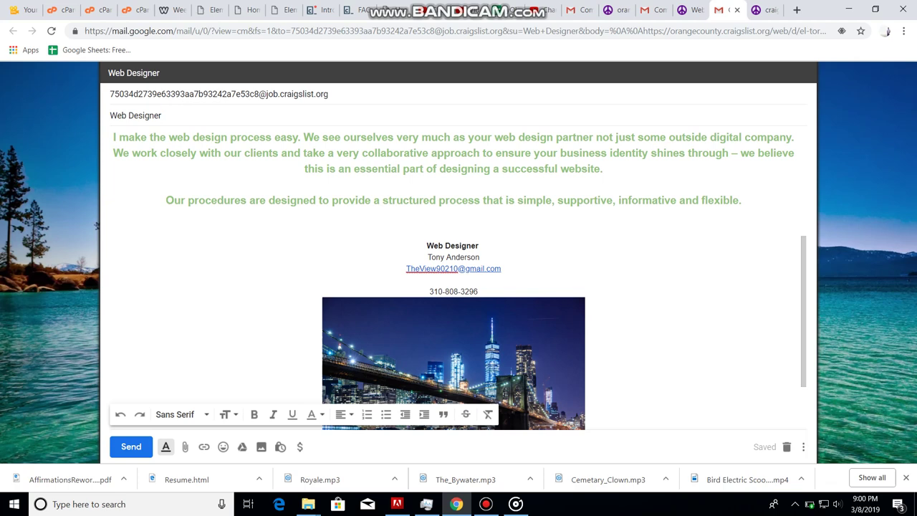
Attach Resume.html to the reply, then remove the attachment and reopen the file picker.
scroll(453, 215, "down", 1)
left_click(453, 214)
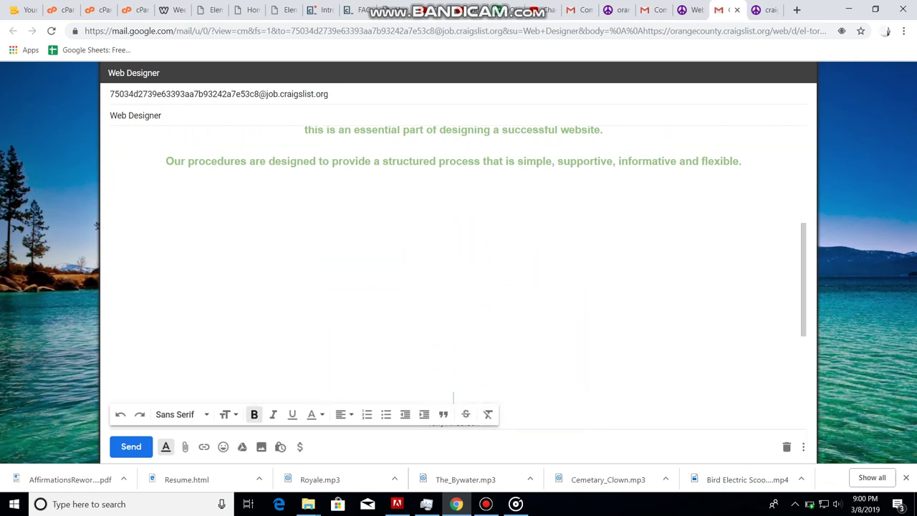
scroll(453, 214, "up", 3)
scroll(453, 279, "down", 1)
scroll(453, 279, "down", 2)
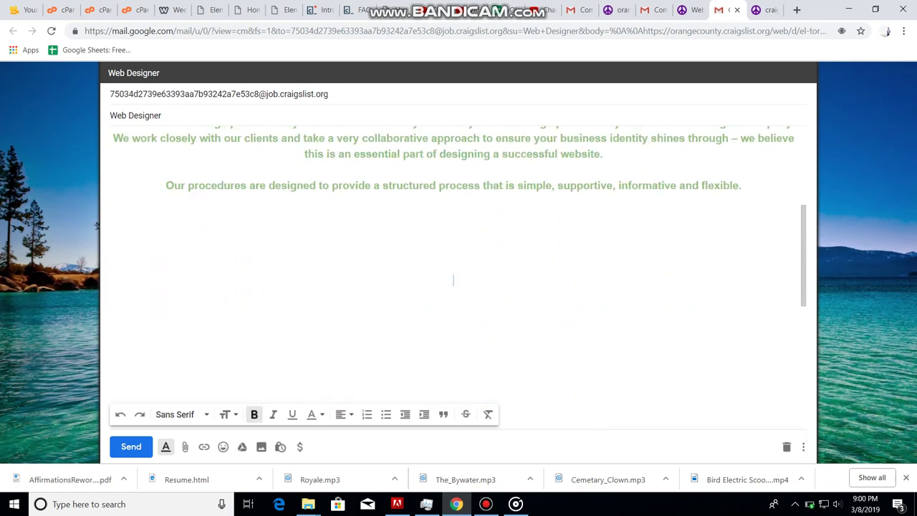
left_click(184, 446)
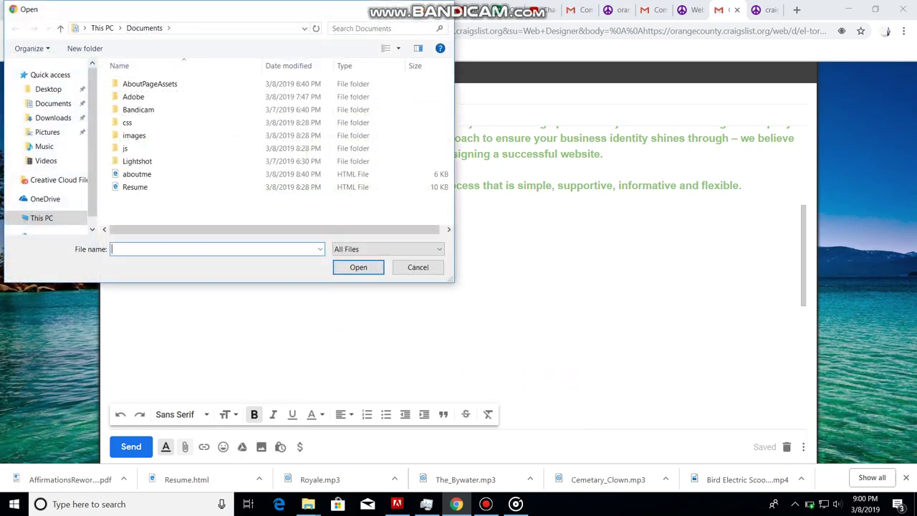
left_click(134, 187)
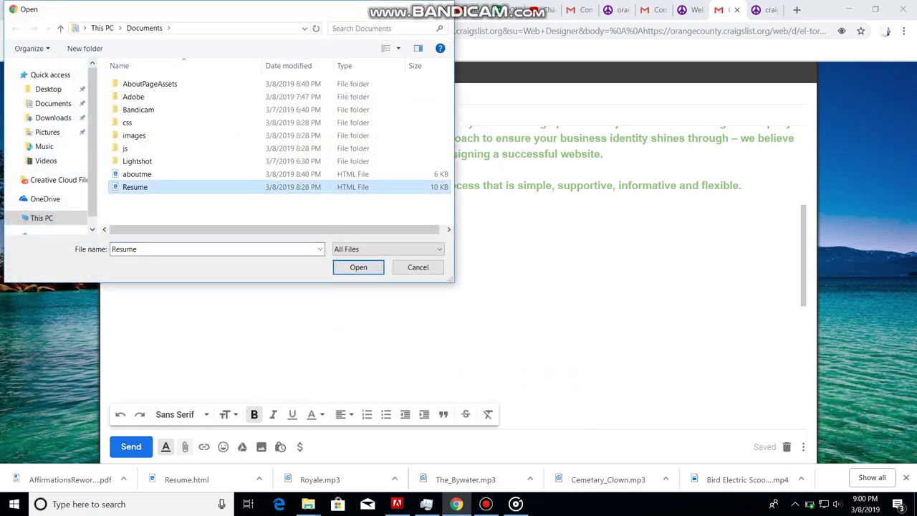
left_click(358, 266)
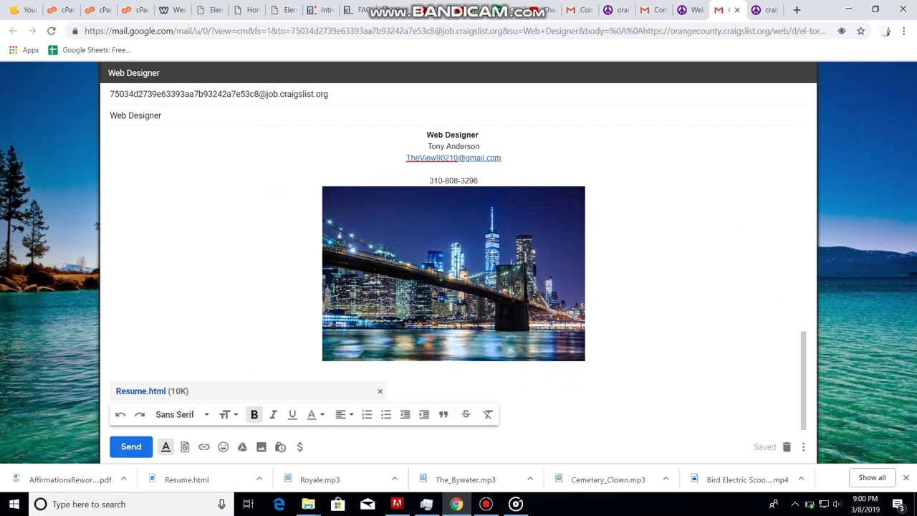
left_click(380, 390)
left_click(185, 446)
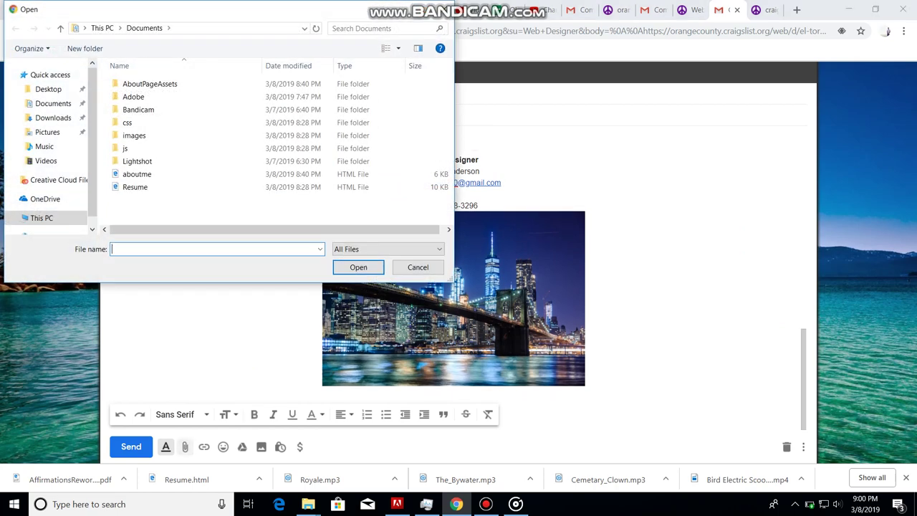
Cancel the file picker and start a link with display text 'DropBox PDF Resume Link'.
left_click(418, 266)
left_click(204, 446)
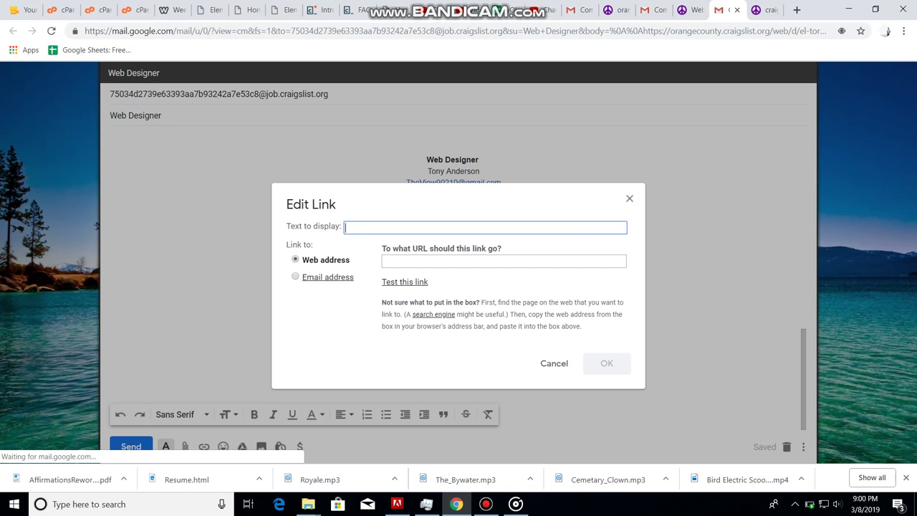
key("Tab")
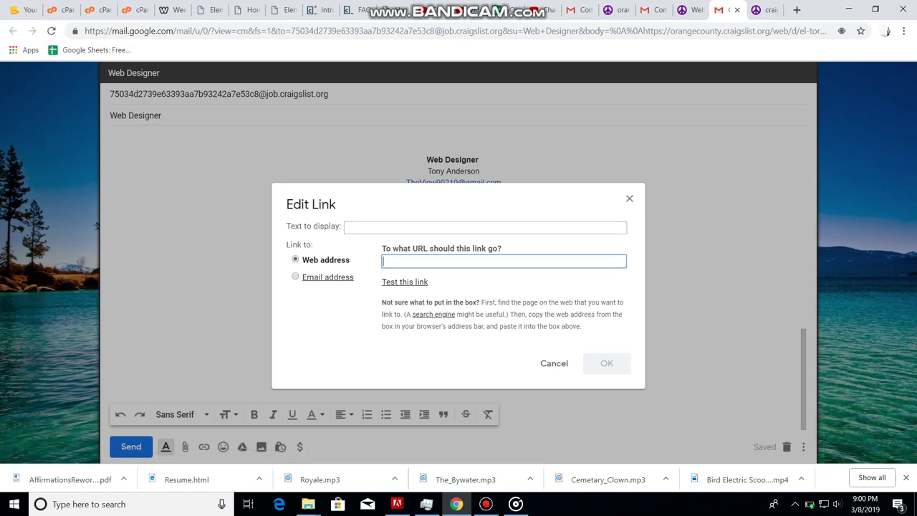
key("shift+Tab")
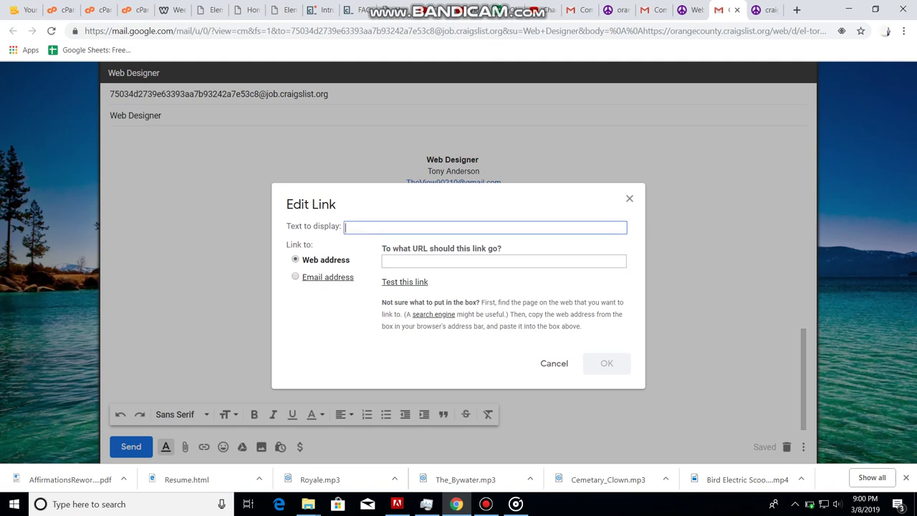
type("DropBo")
type("x PDF Re")
type("sume Link")
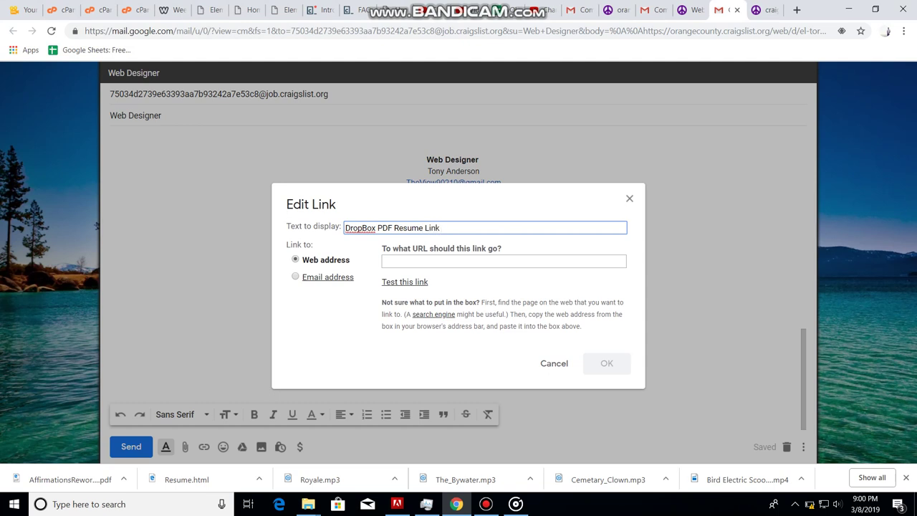
Replace the link's display text with 'Google Drive PDF Resume'.
key("ctrl+a")
key("BackSpace")
type("G")
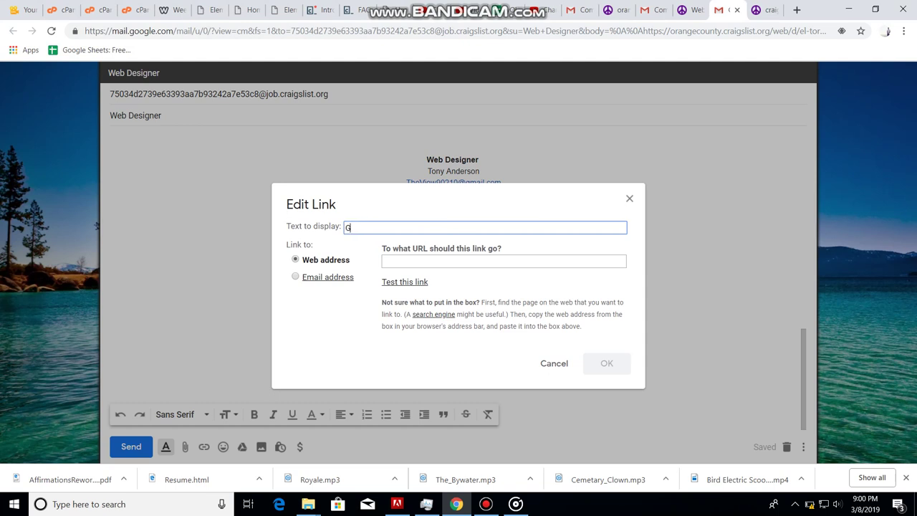
type("oogle D")
key("BackSpace")
key("BackSpace")
key("BackSpace")
type("le")
type(" Drive")
type(" li")
key("BackSpace")
key("BackSpace")
key("BackSpace")
type("PDF Resumn")
key("BackSpace")
key("BackSpace")
type("me")
key("Tab")
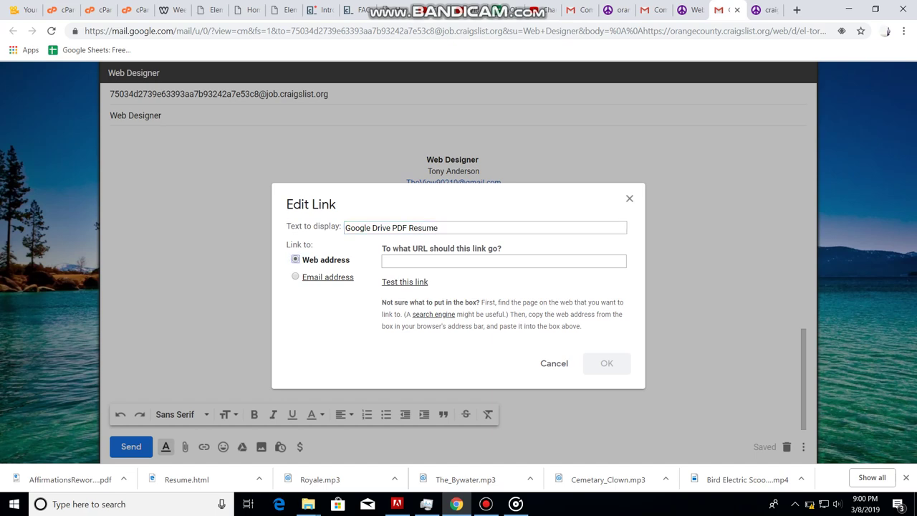
Cancel the Edit Link box and review the reply body's service list and pitch.
left_click(629, 199)
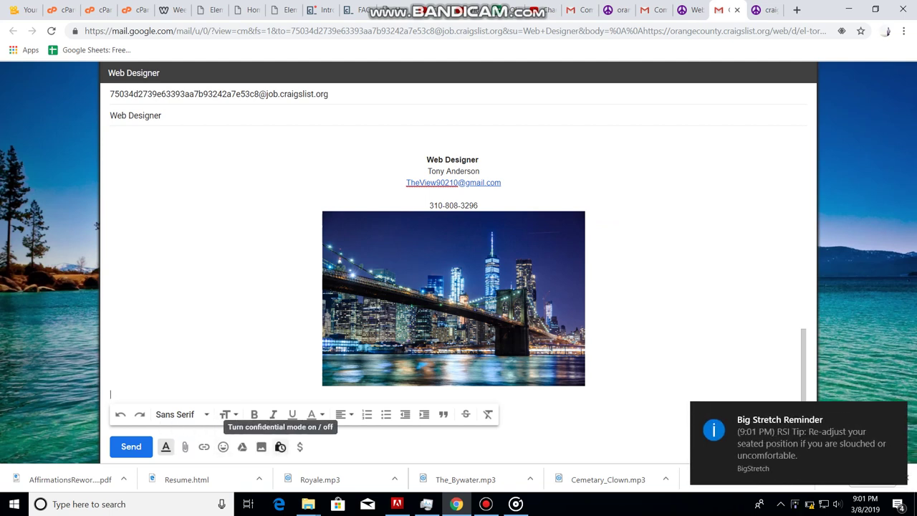
scroll(452, 273, "up", 3)
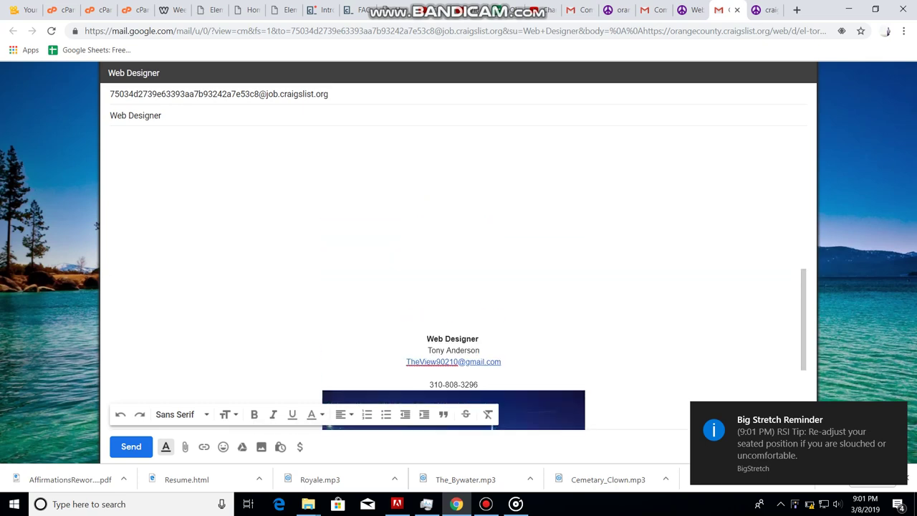
scroll(453, 272, "up", 10)
left_click(487, 222)
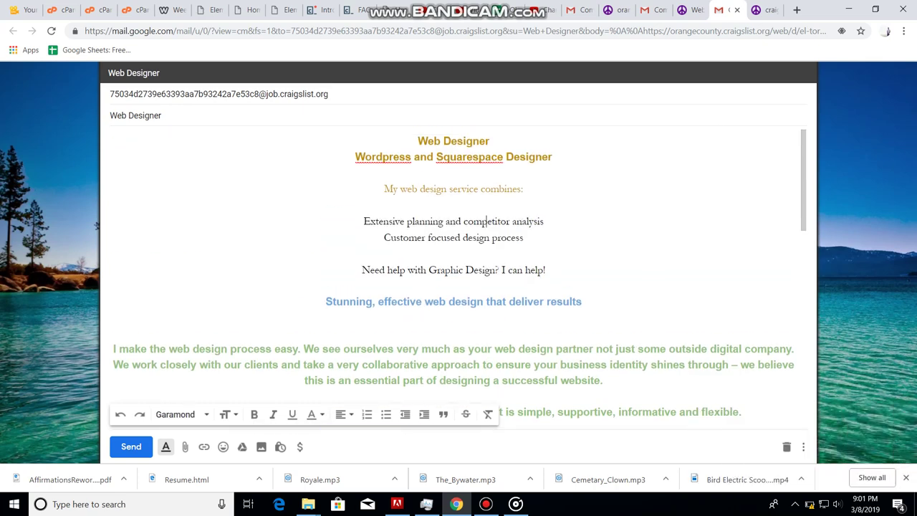
scroll(487, 222, "down", 3)
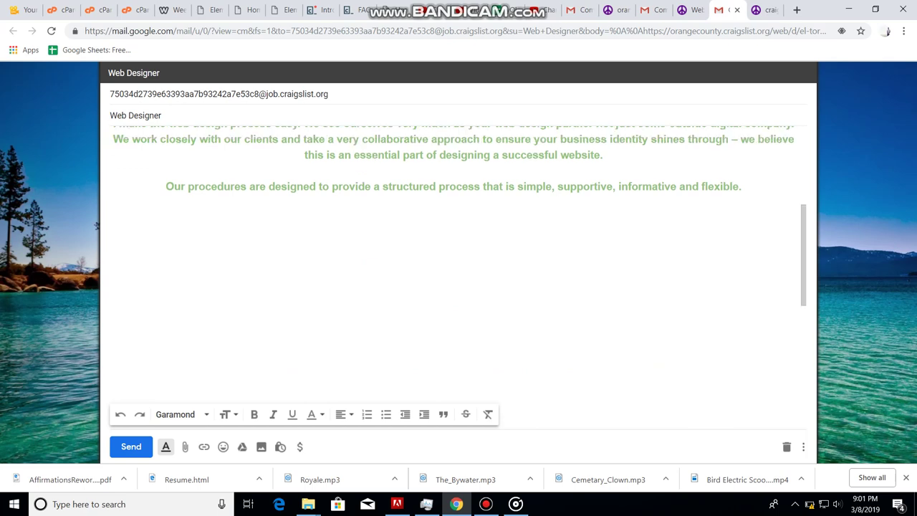
scroll(487, 232, "up", 4)
Make the header down to 'Customer focused design process' Fixed Width in dark blue.
left_click_drag(523, 248, 111, 138)
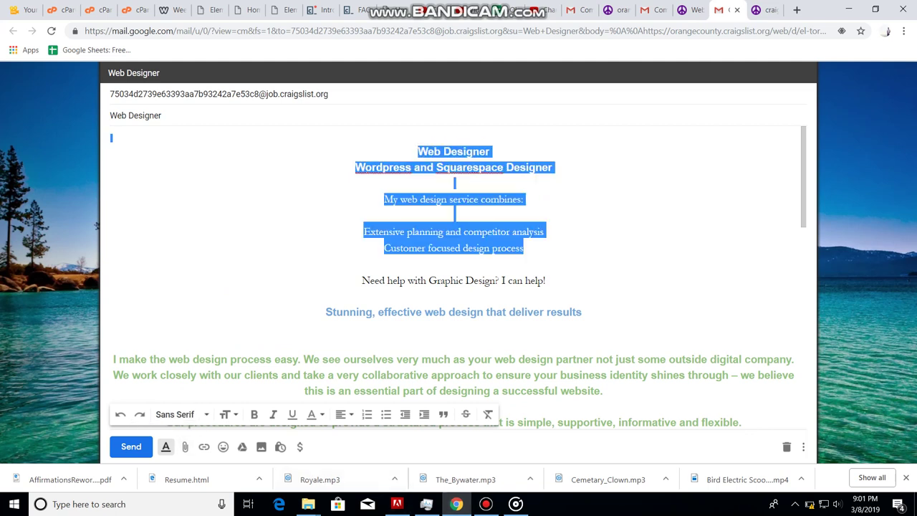
left_click(180, 414)
left_click(208, 243)
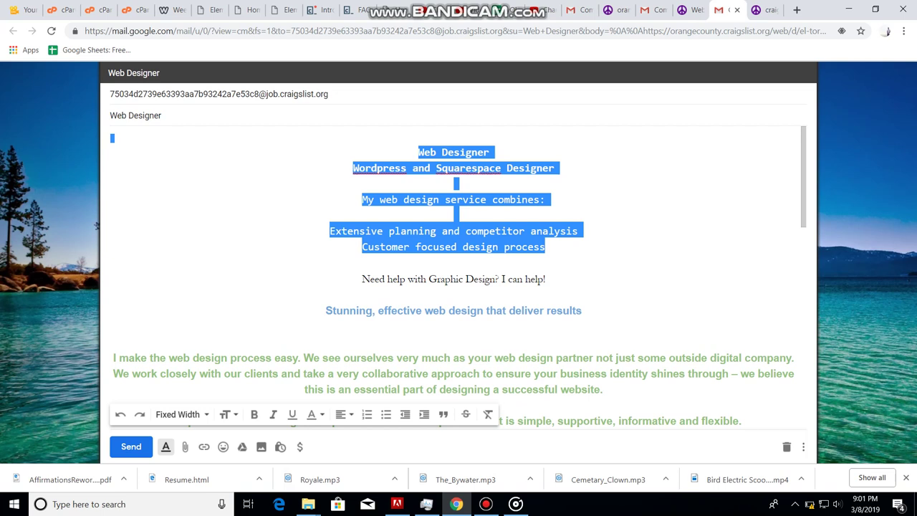
left_click(315, 414)
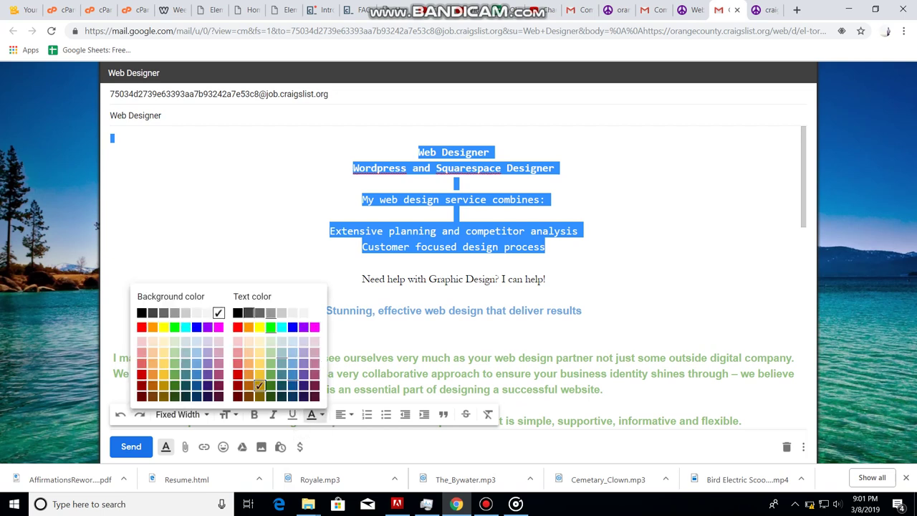
left_click(244, 313)
left_click(311, 414)
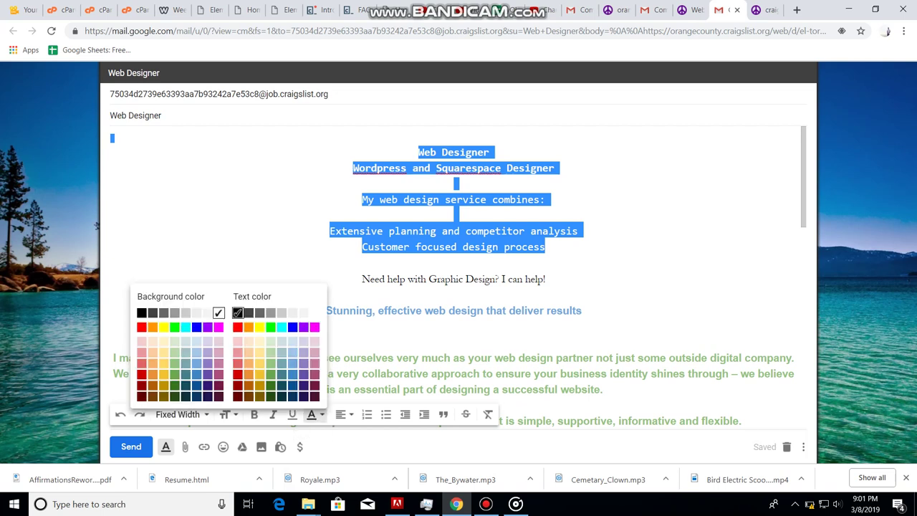
left_click(294, 385)
left_click(493, 199)
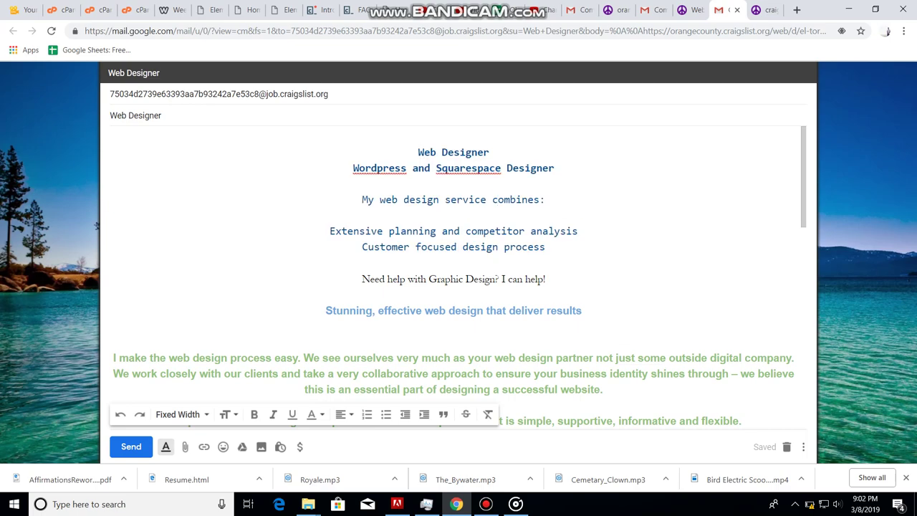